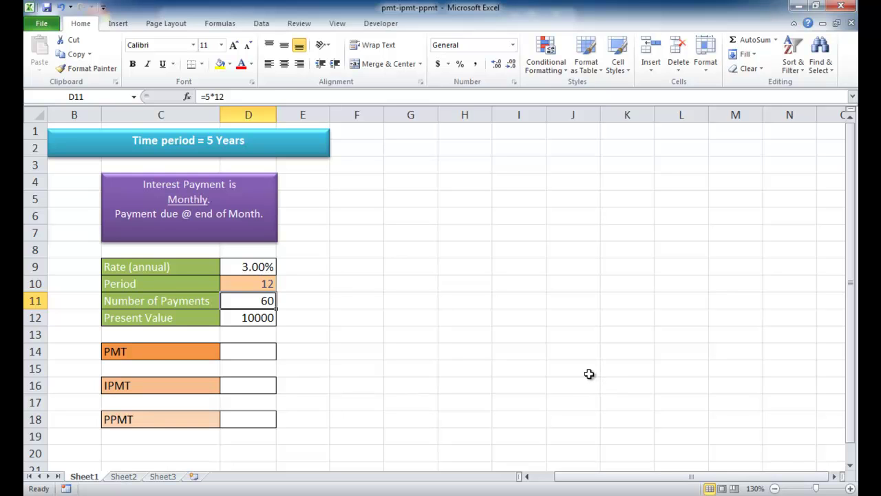
Examine the PMT, IPMT and PPMT rows and the loan's annual rate and number of payments
left_click(148, 352)
left_click(140, 387)
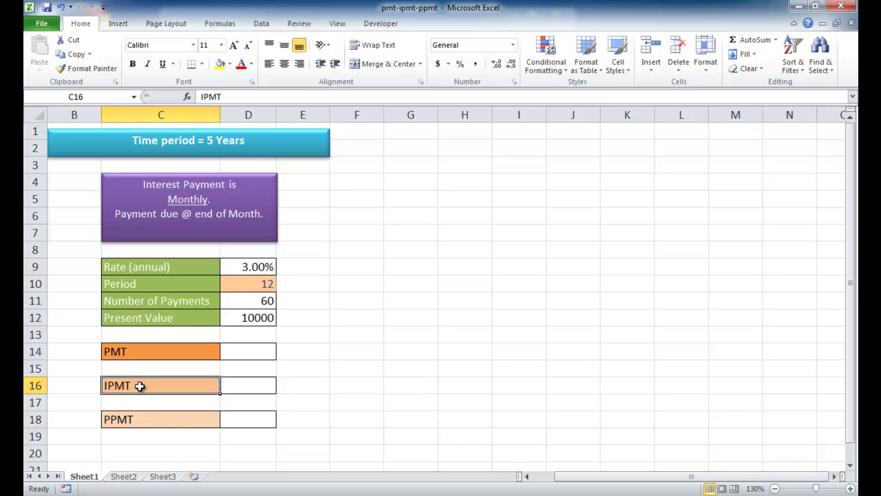
left_click(140, 419)
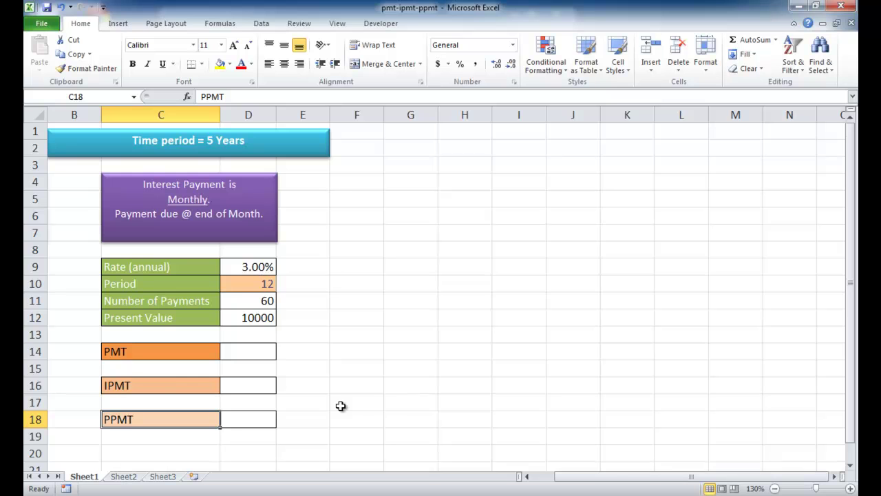
left_click(164, 385)
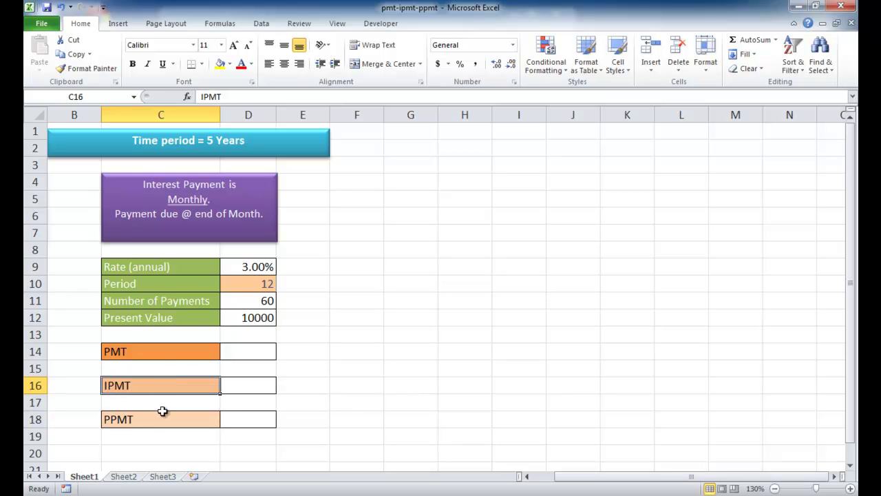
left_click(164, 419)
left_click(163, 352)
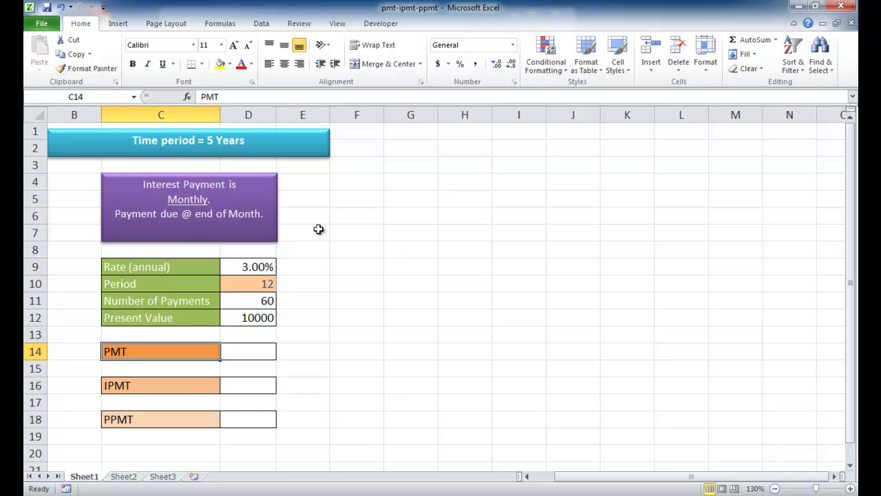
left_click(372, 265)
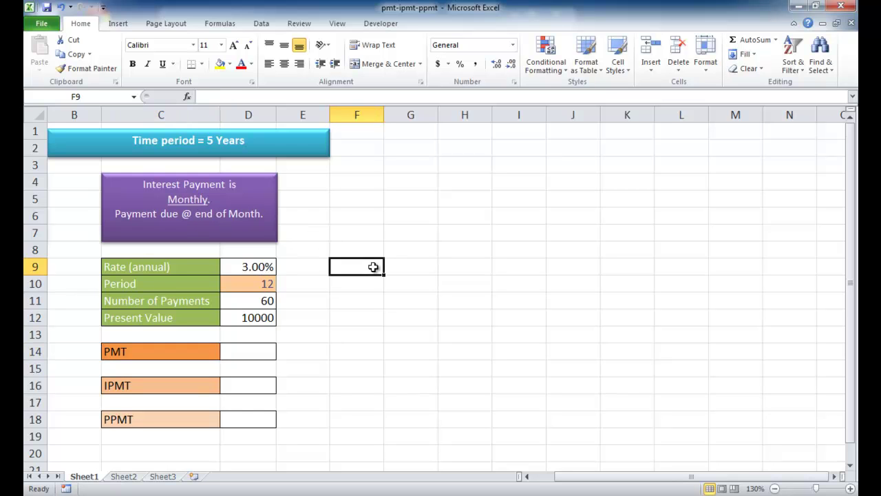
left_click(247, 269)
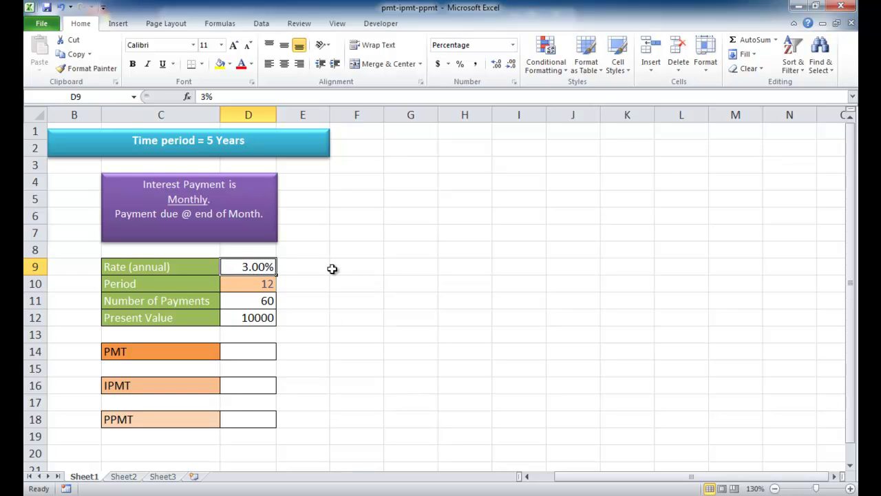
left_click(261, 301)
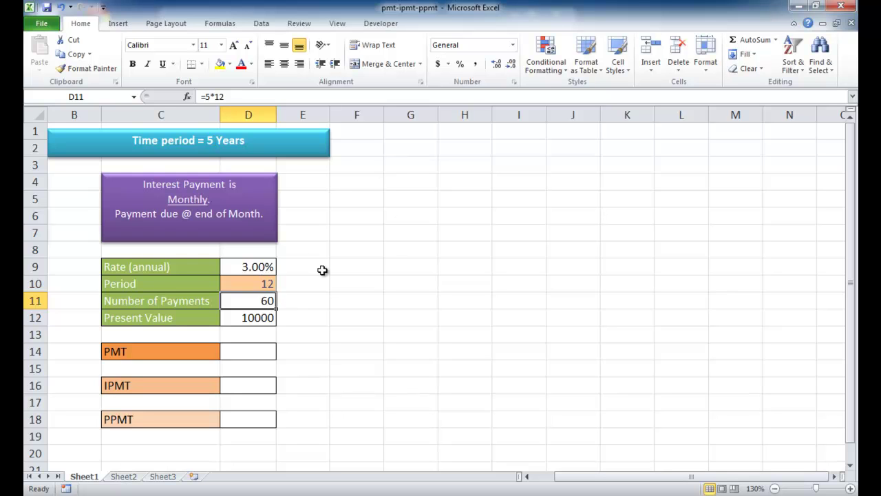
Change the present value in D12 to the negative amount -10000
left_click(262, 317)
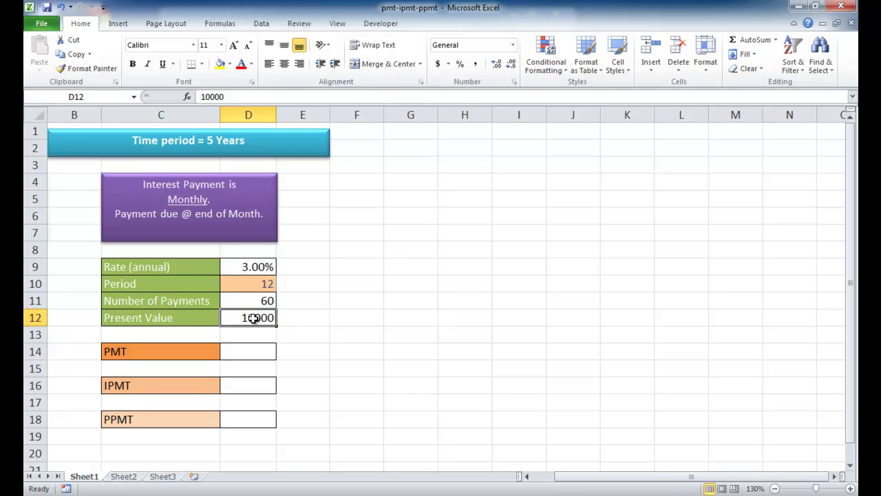
left_click(200, 97)
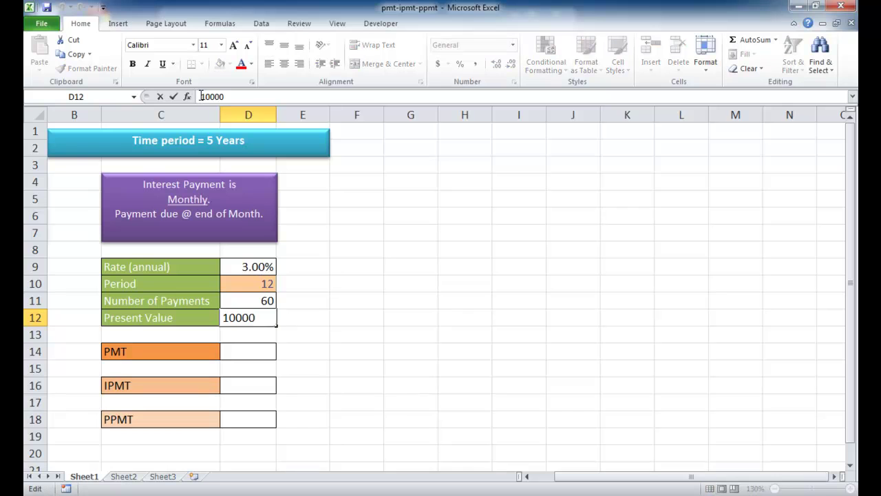
type("-")
key("Return")
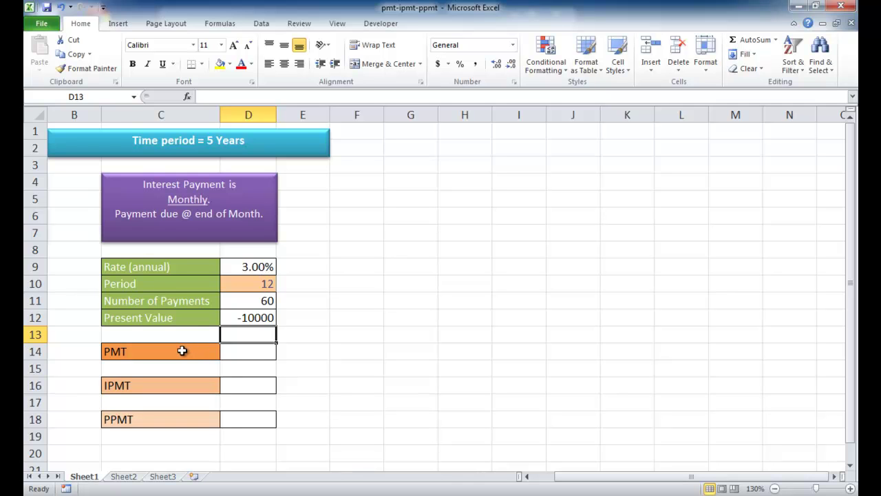
Calculate the monthly loan payment in D14 with the formula =PMT(D9/12,D11,D12)
left_click(240, 352)
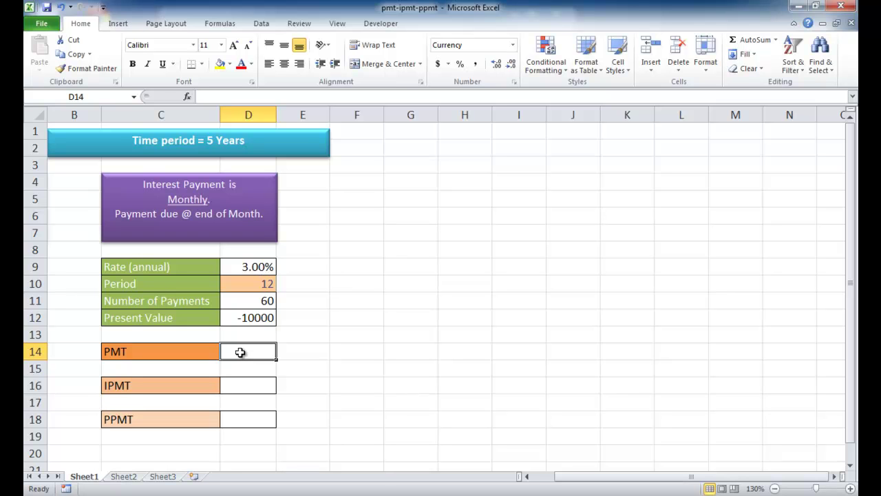
type("=pmt")
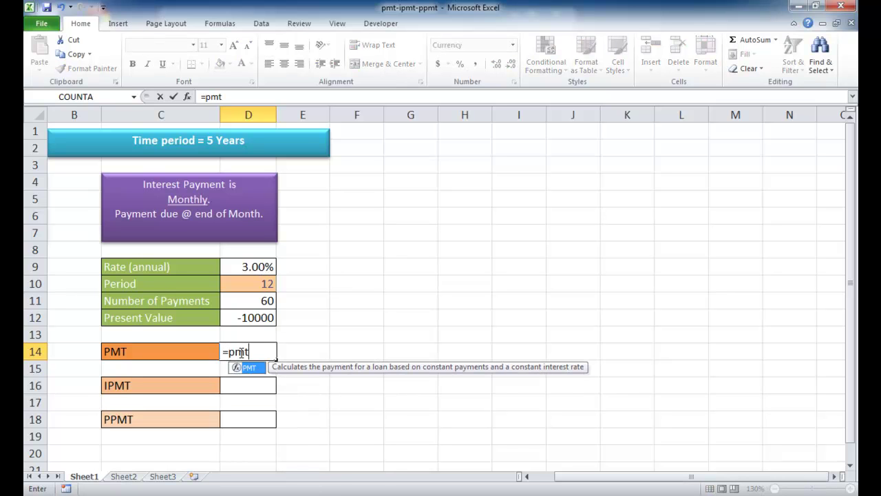
type("(")
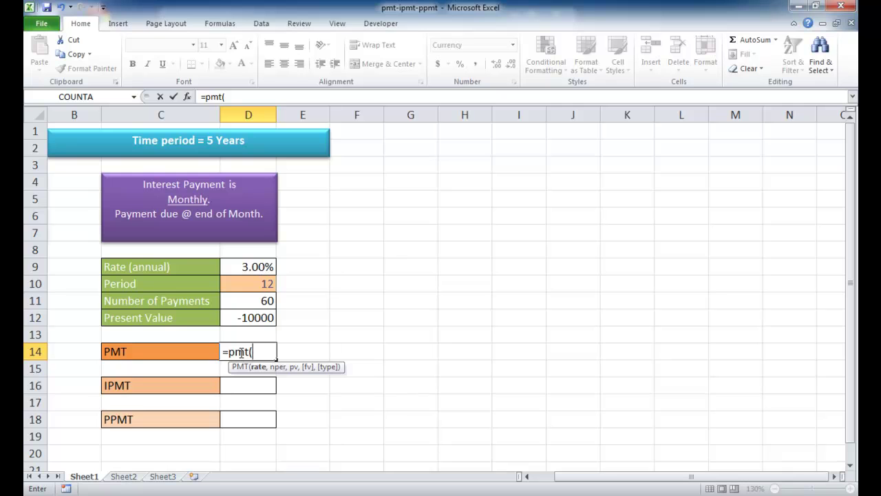
left_click(249, 266)
type("/")
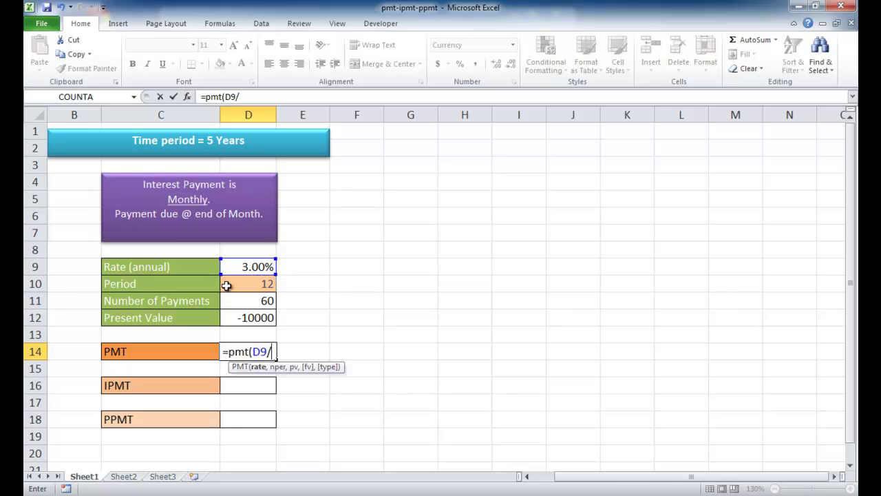
type("12,")
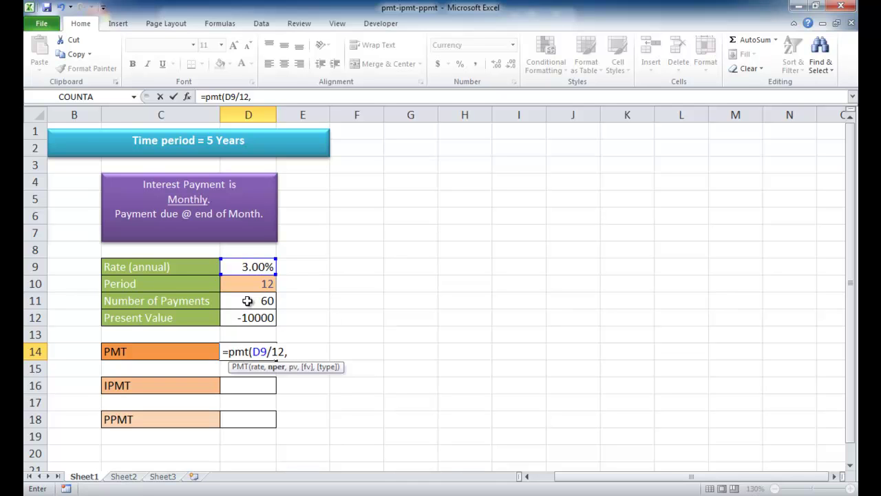
left_click(247, 301)
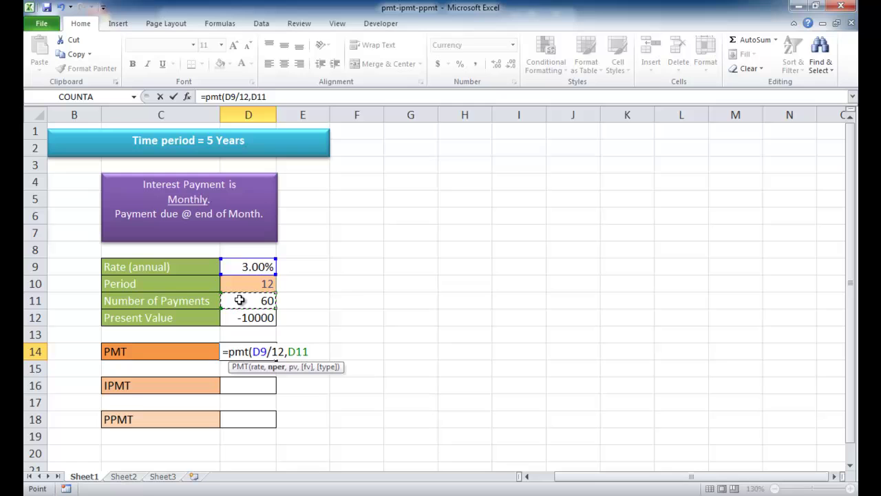
type(",")
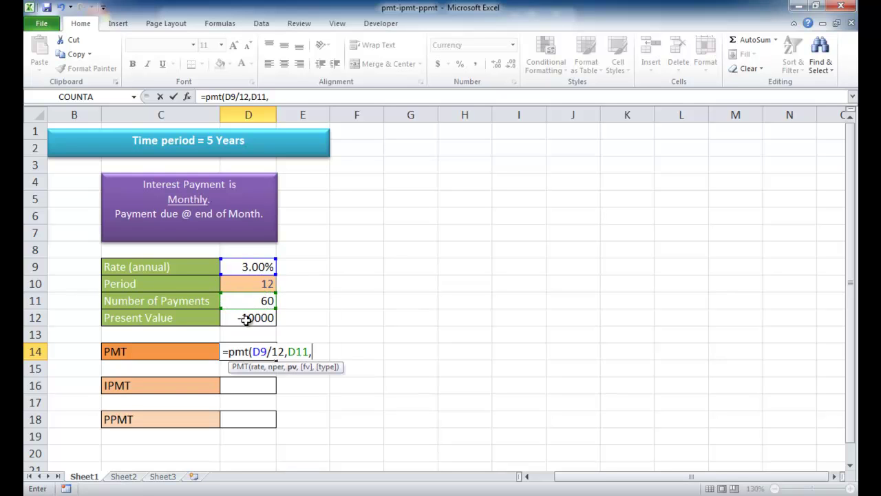
left_click(250, 318)
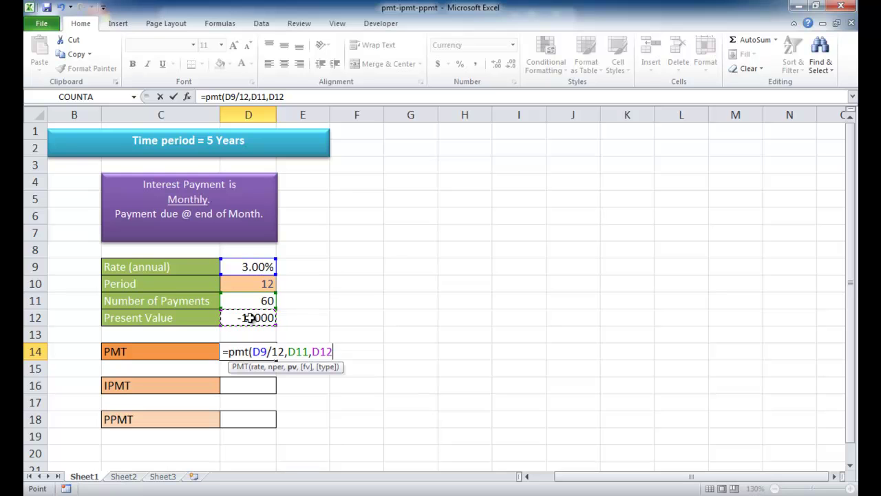
type(")")
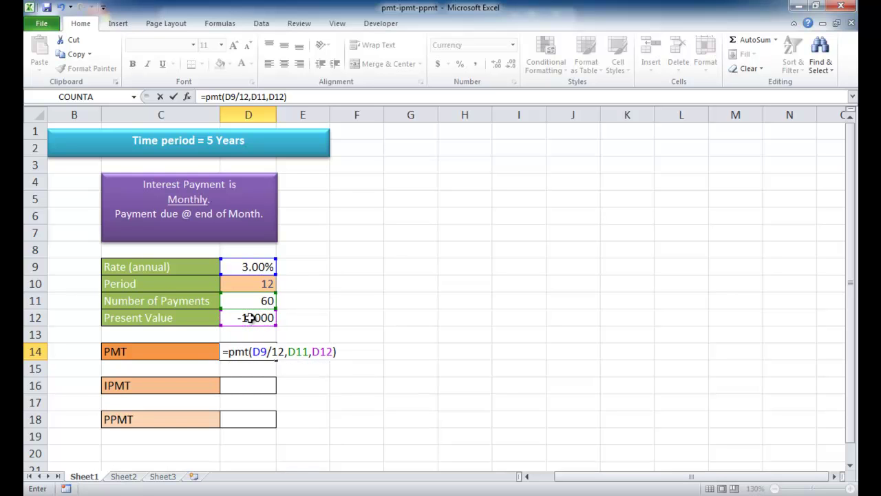
key("Return")
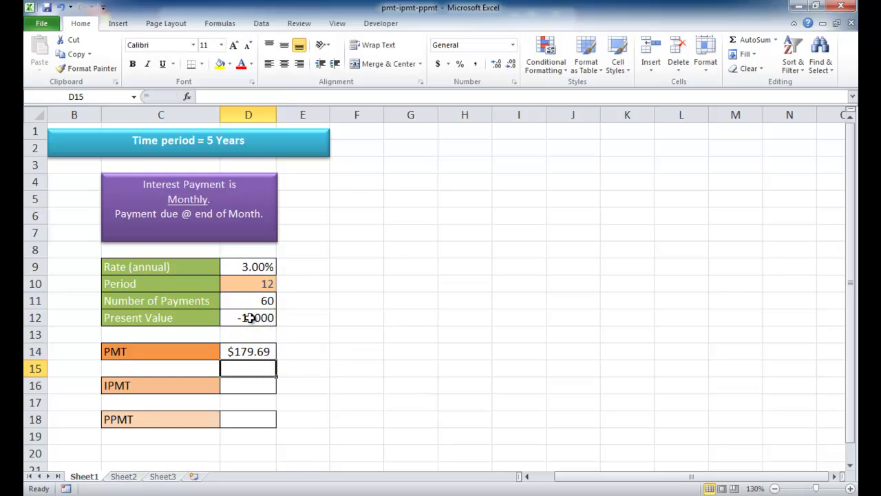
left_click(263, 351)
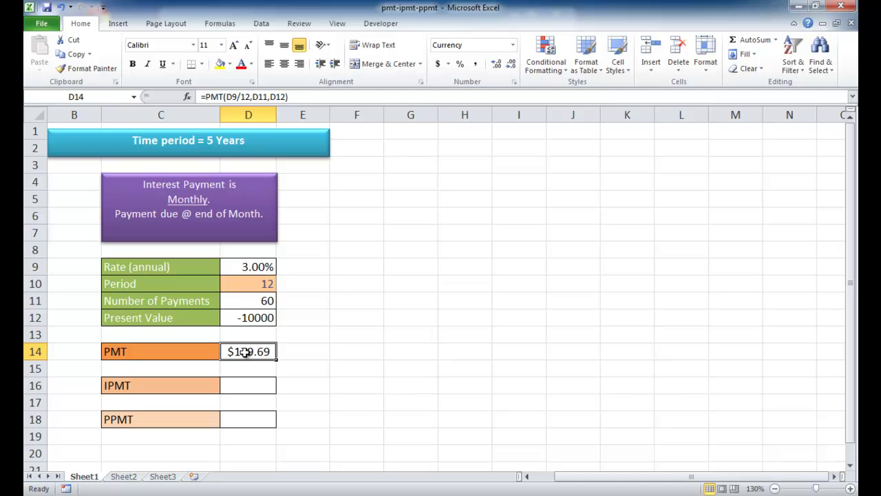
Calculate the interest portion of the payment in D16 with the formula =IPMT(D9/12,D10,D11,D12)
left_click(164, 387)
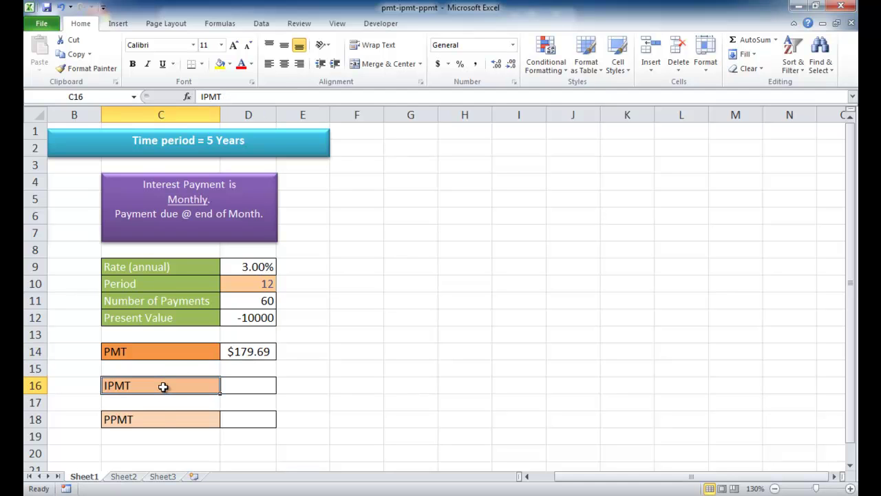
left_click(160, 418)
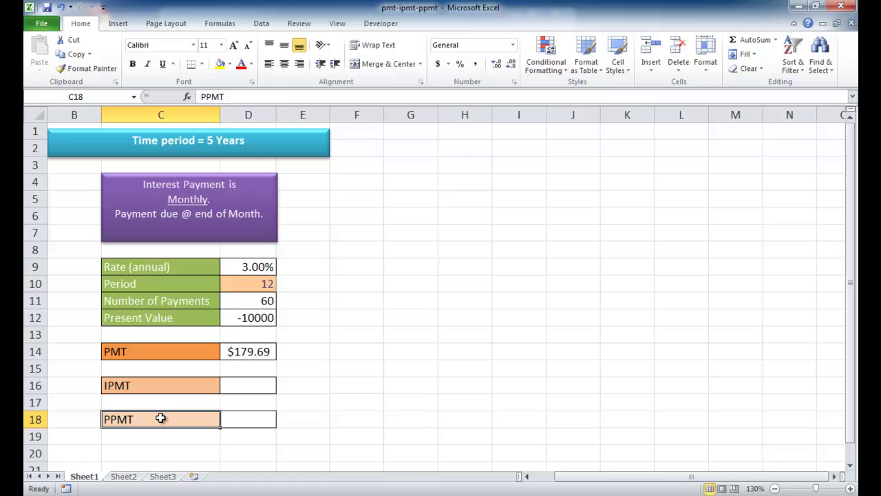
left_click(243, 382)
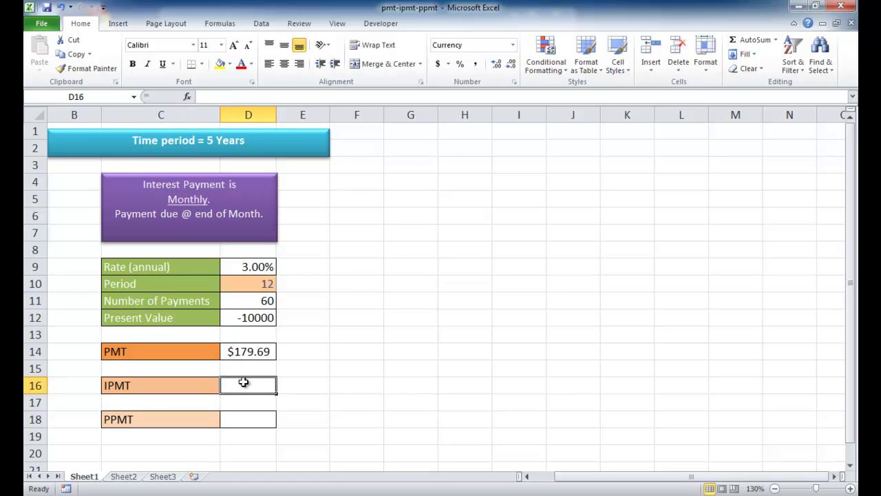
type("=ipmt")
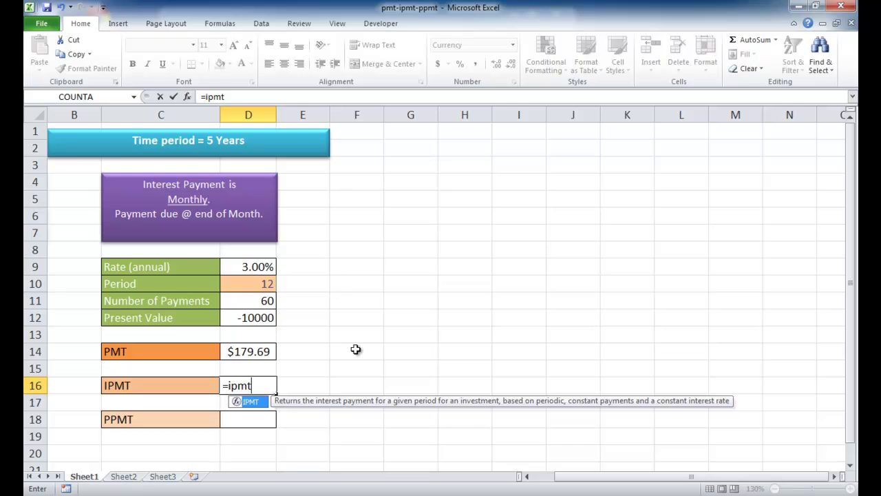
type("(")
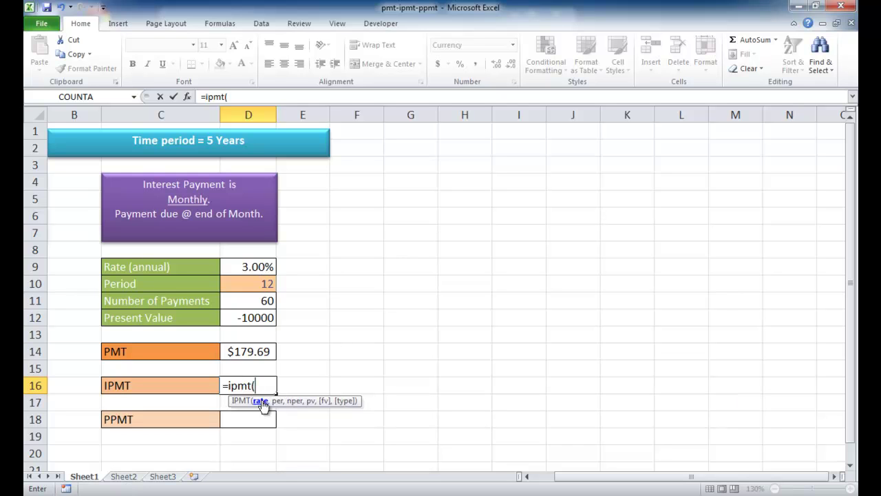
left_click(248, 268)
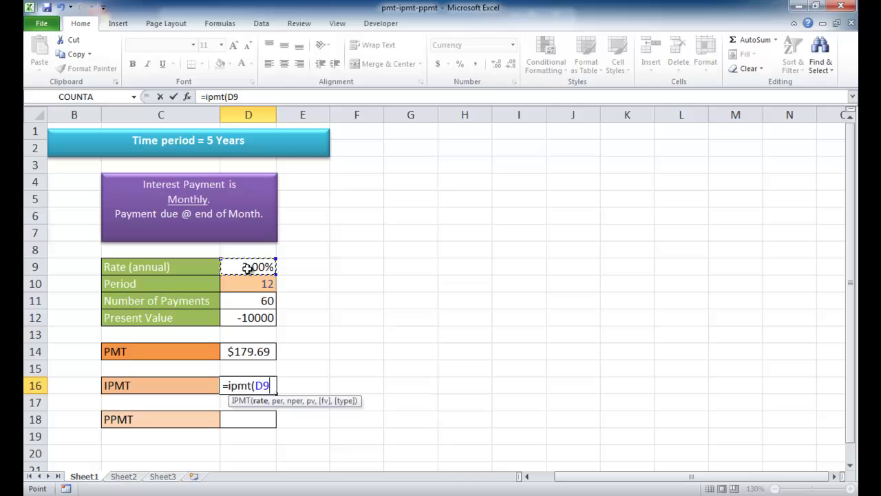
type("/12,")
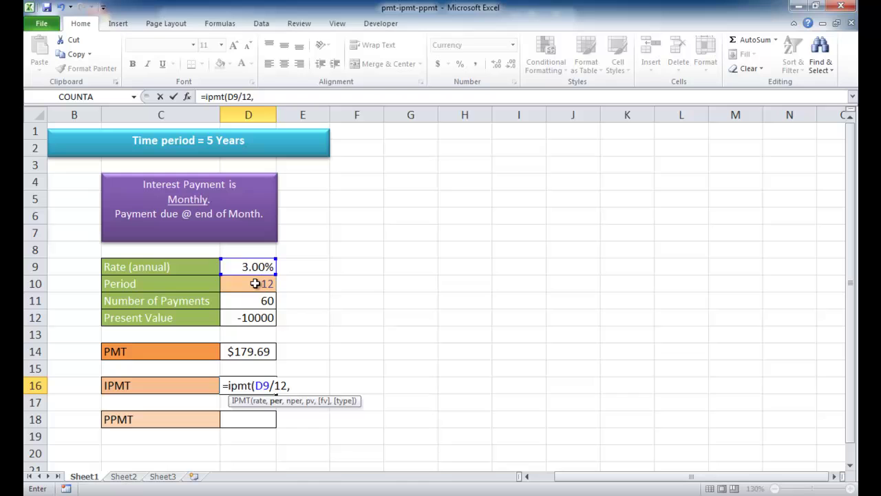
left_click(255, 285)
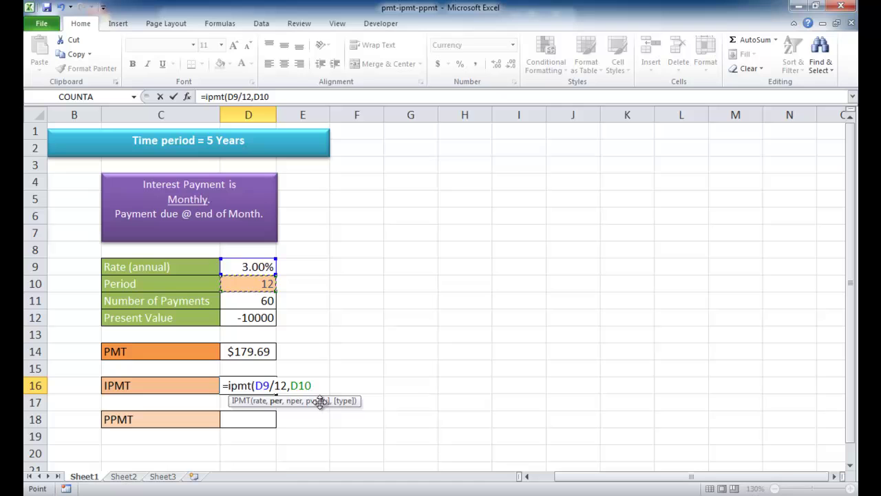
type(",")
left_click(252, 300)
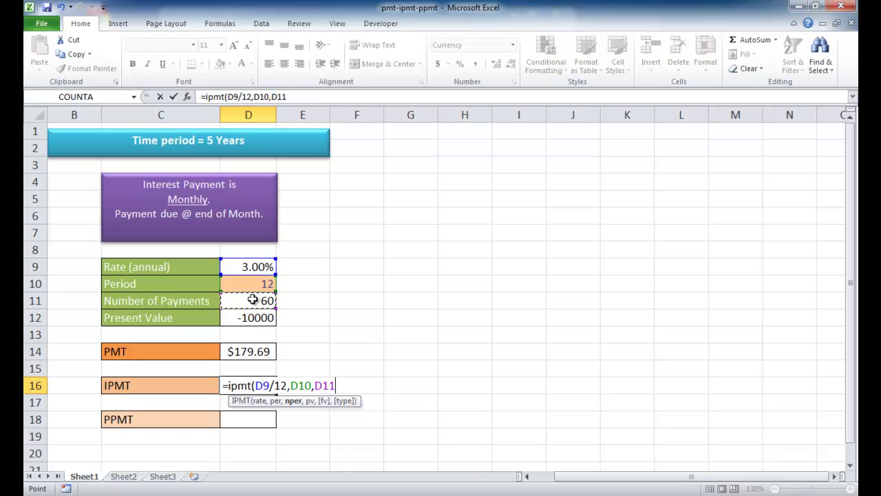
type(",")
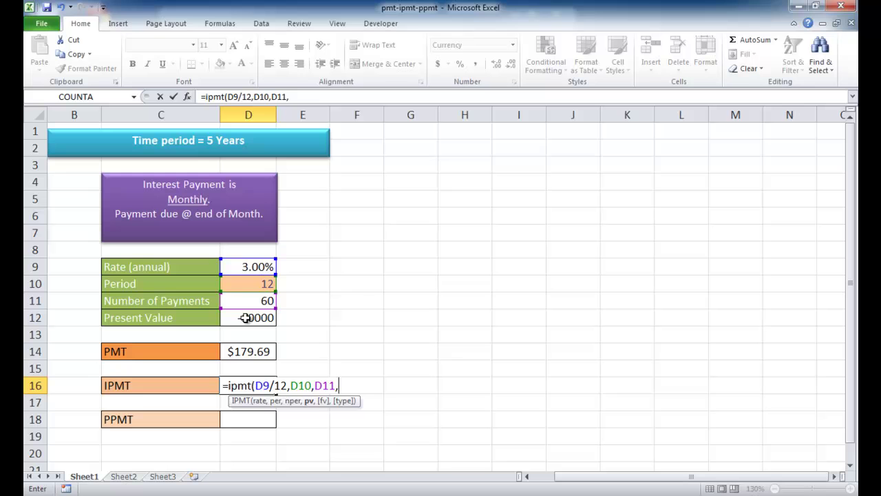
left_click(245, 317)
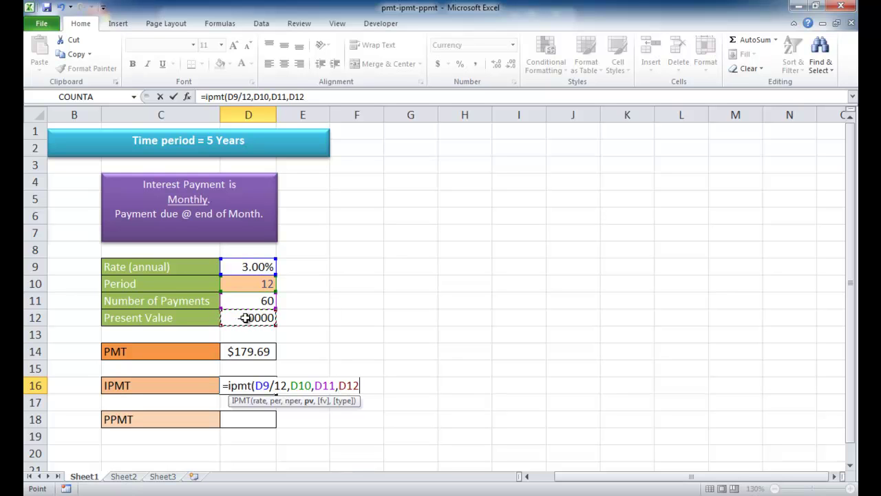
type(")")
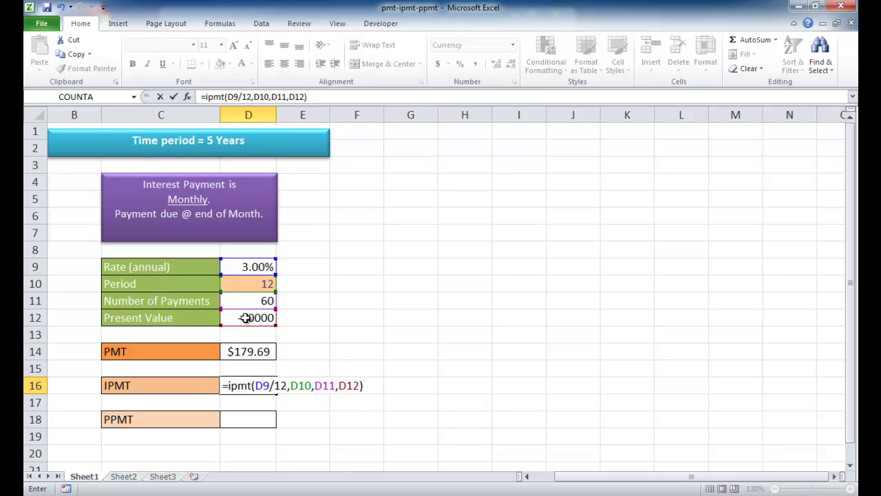
key("Return")
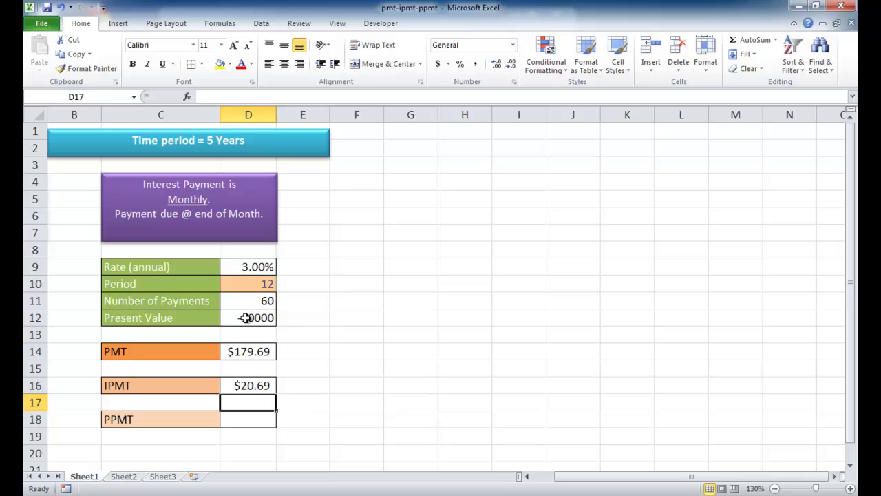
Calculate the principal portion of the payment in D18 with the formula =PPMT(D9/12,D10,D11,D12)
left_click(253, 419)
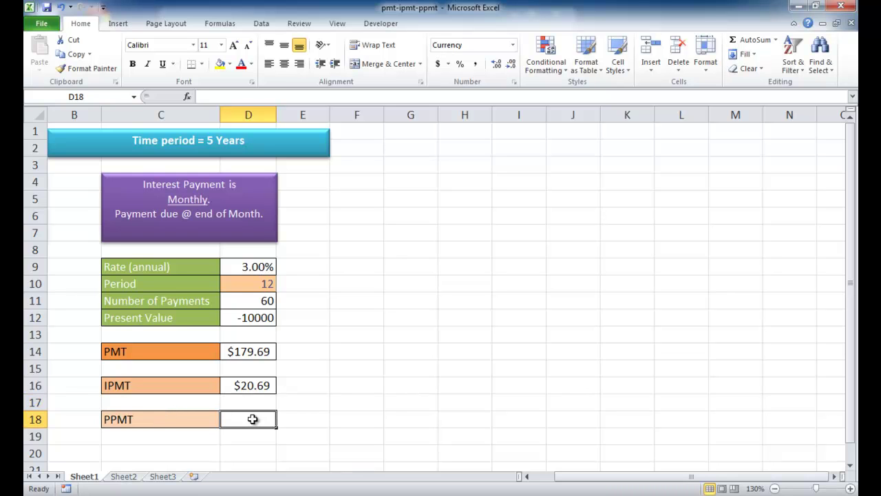
type("=")
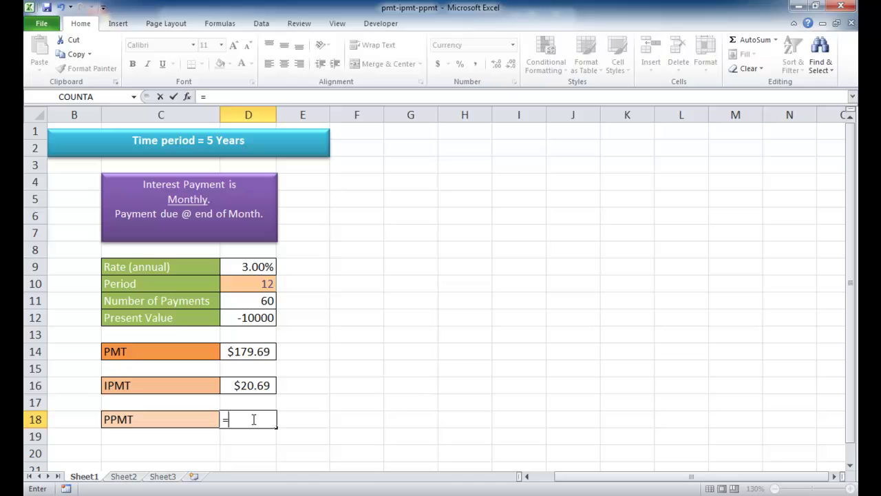
type("pp")
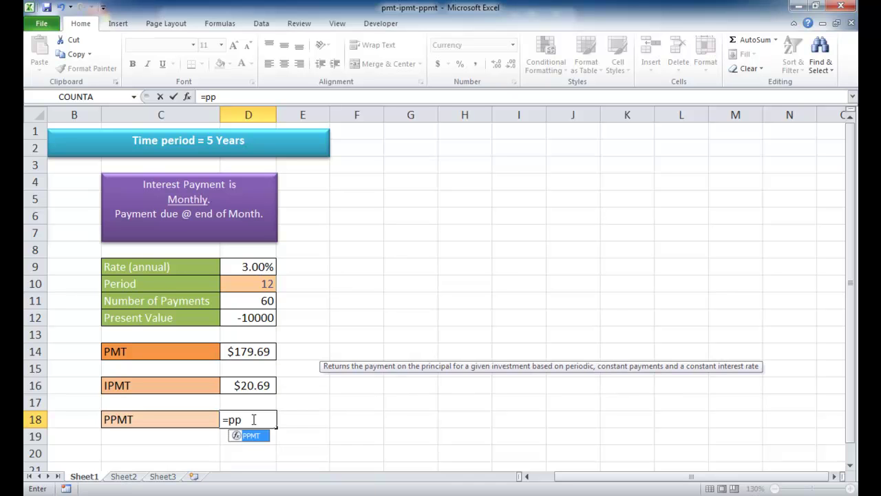
type("mt(")
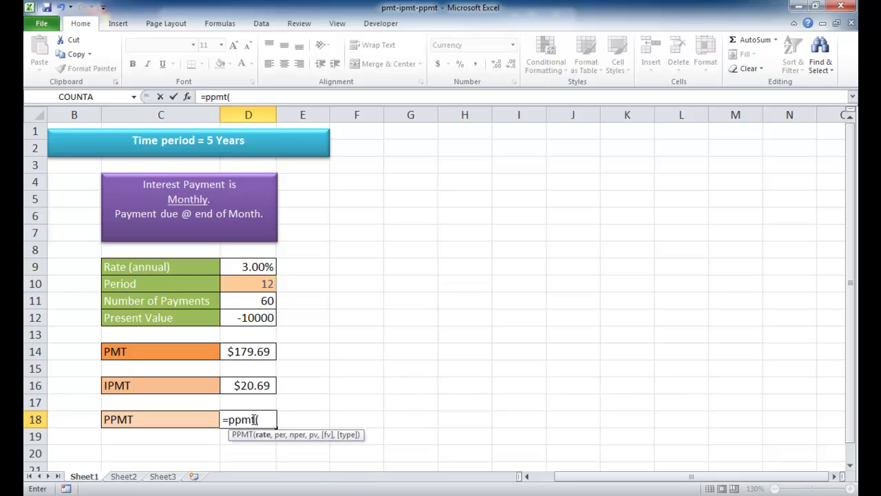
left_click(254, 268)
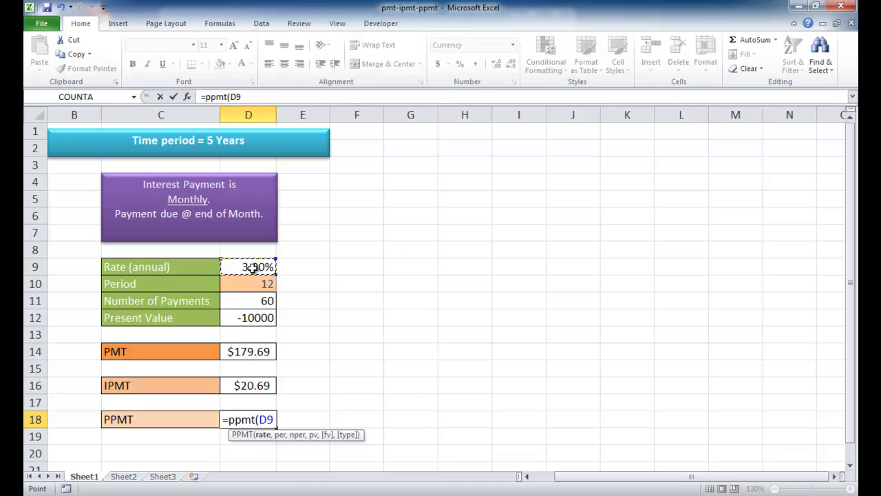
type("/12,")
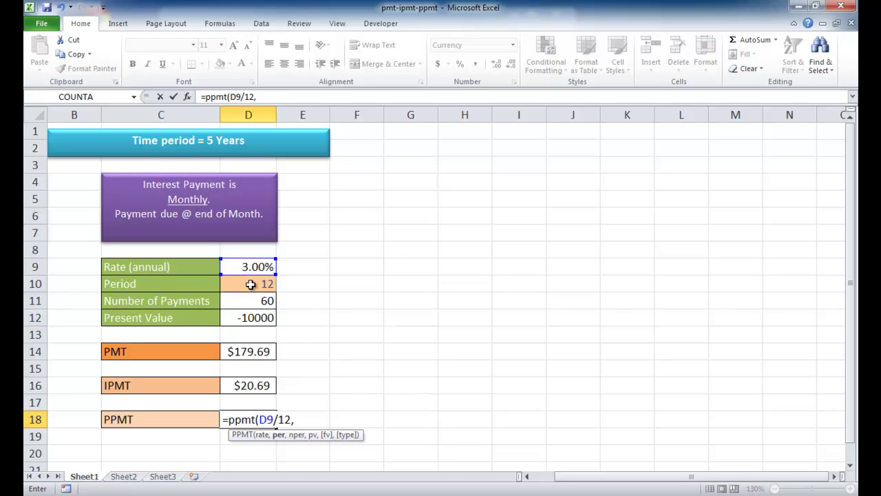
left_click(250, 284)
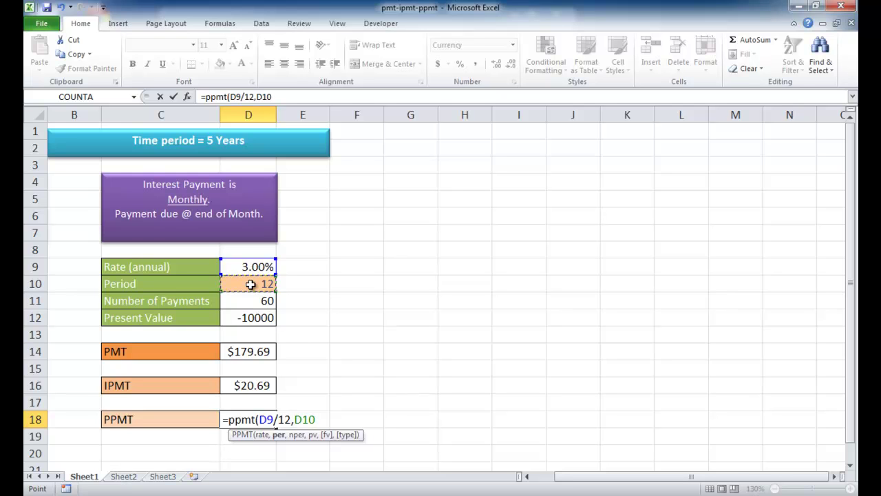
type(",")
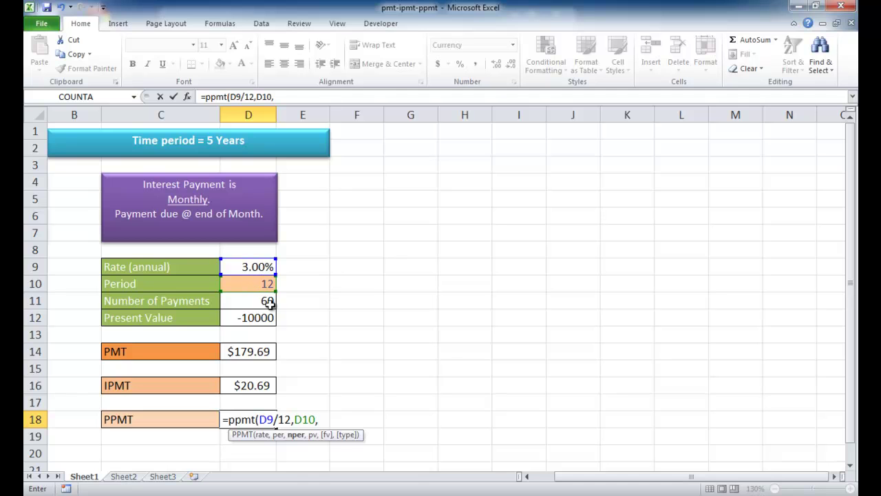
left_click(255, 300)
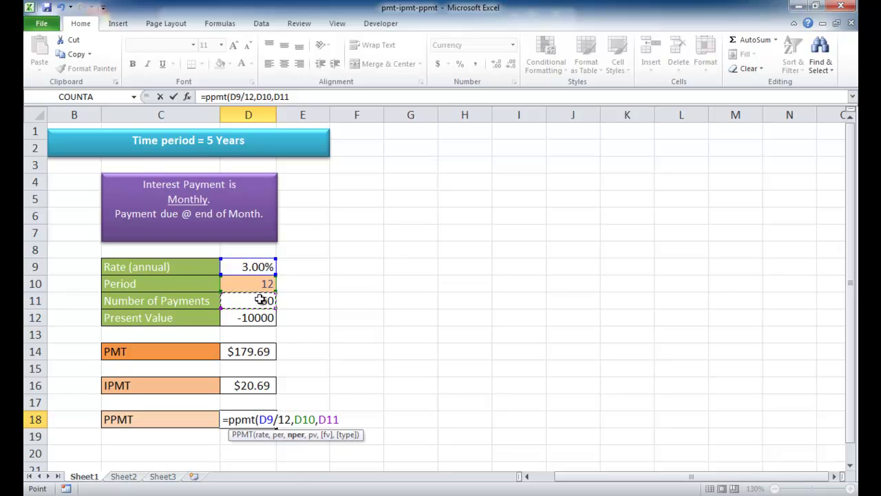
type(",")
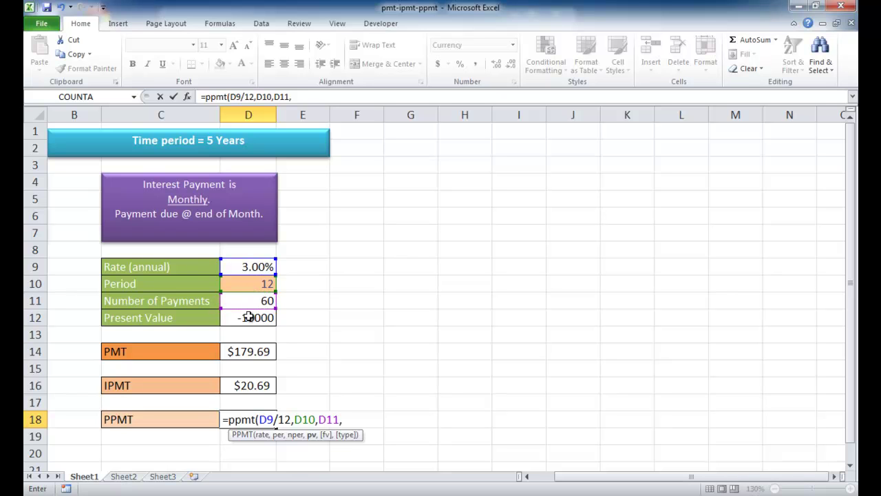
left_click(249, 317)
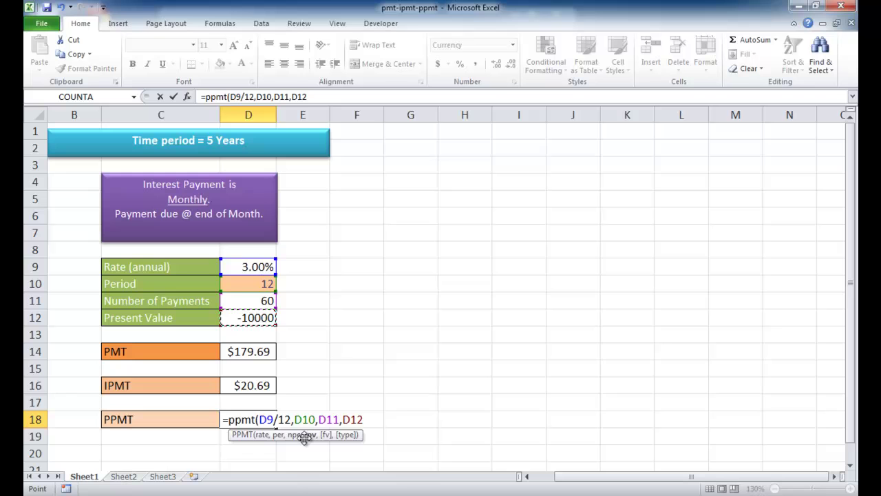
type(")")
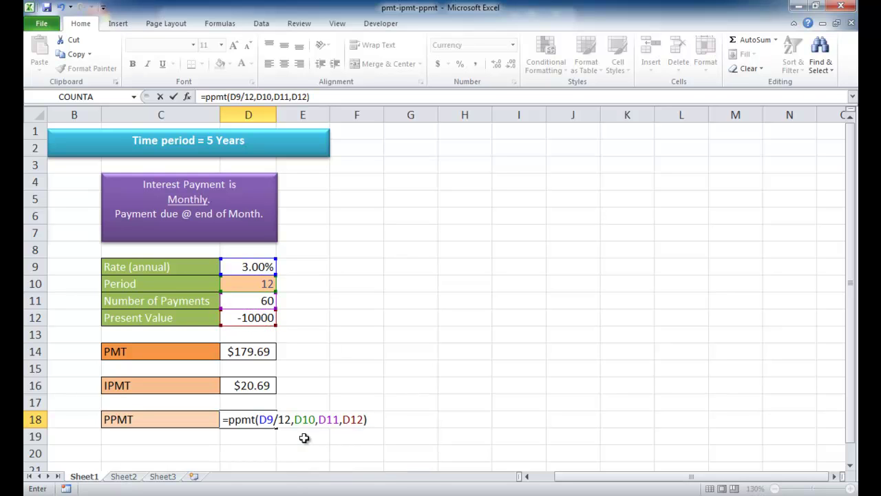
key("Return")
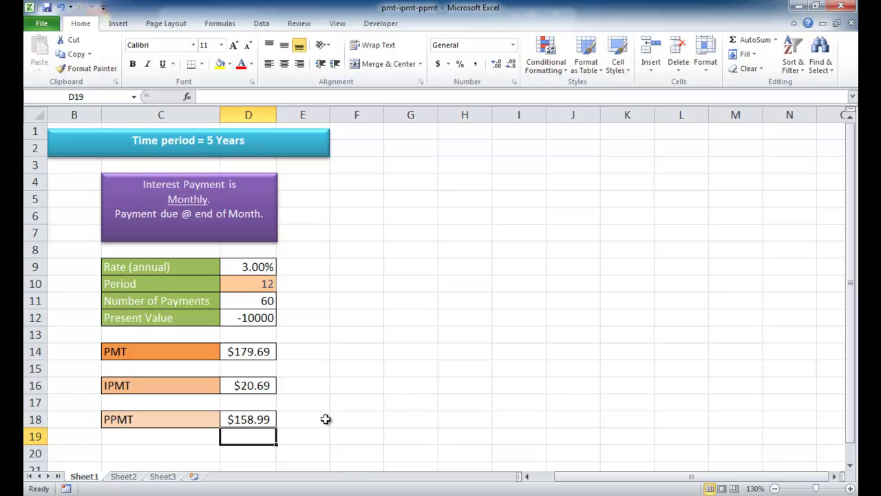
Compare the monthly payment in D14 with the sum of the interest and principal portions in D16:D18
left_click(245, 353)
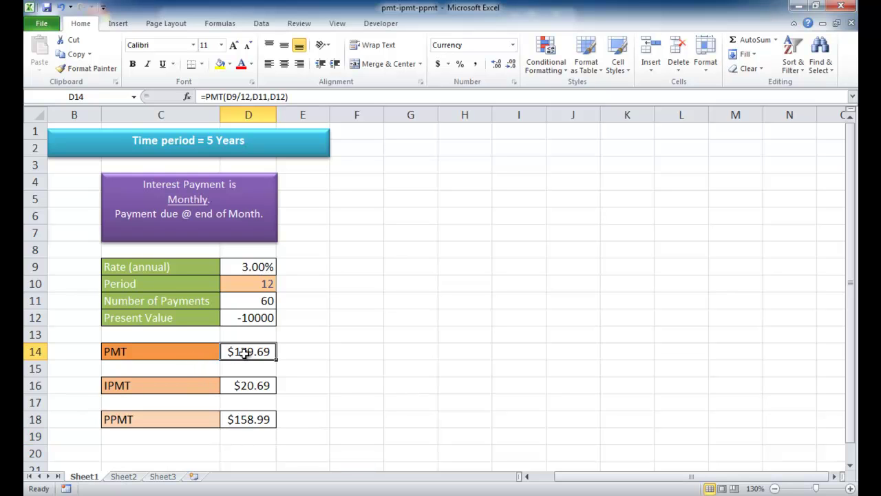
left_click(245, 420)
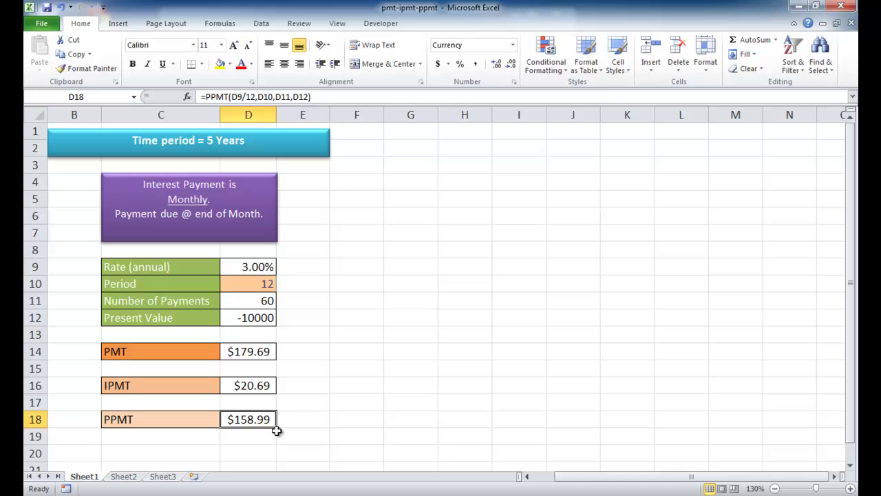
left_click(248, 388)
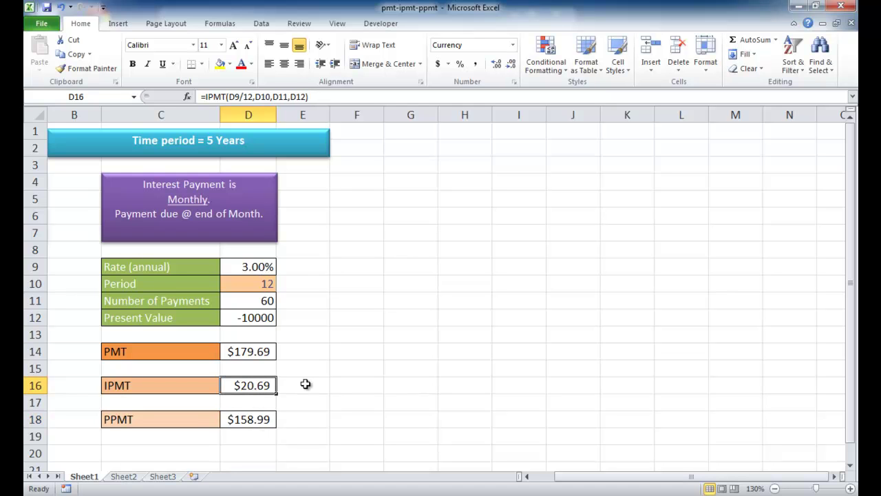
left_click_drag(263, 385, 258, 417)
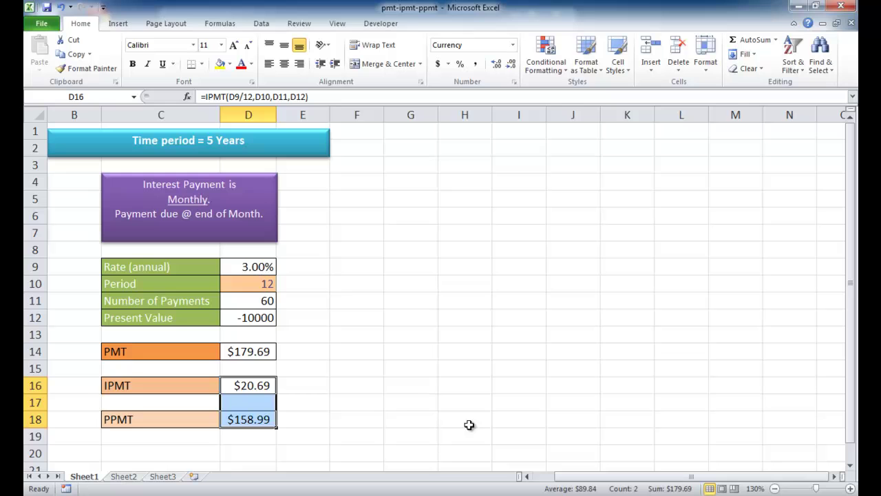
left_click(246, 352)
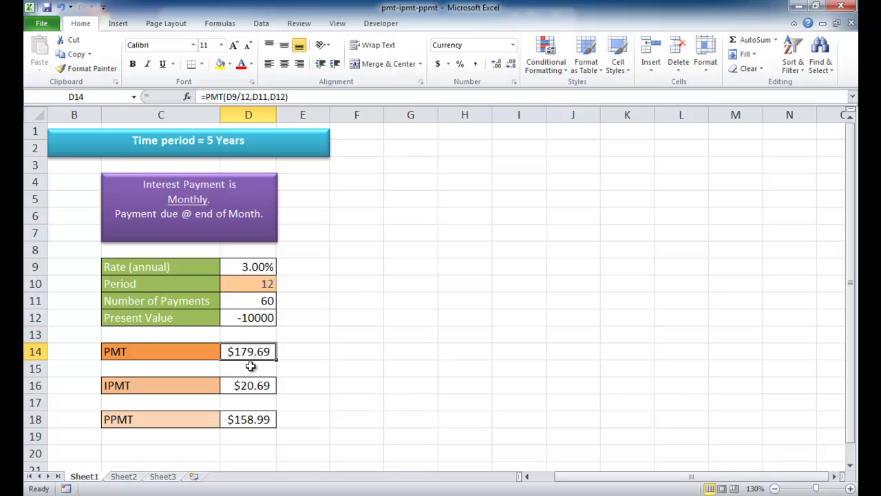
left_click(252, 386)
left_click(255, 425)
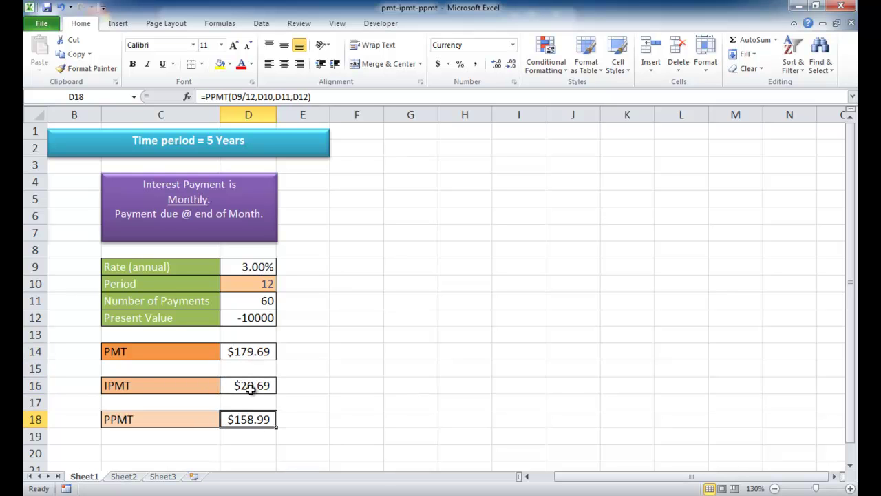
left_click(253, 387)
Change the period in D10 to 24
left_click(263, 284)
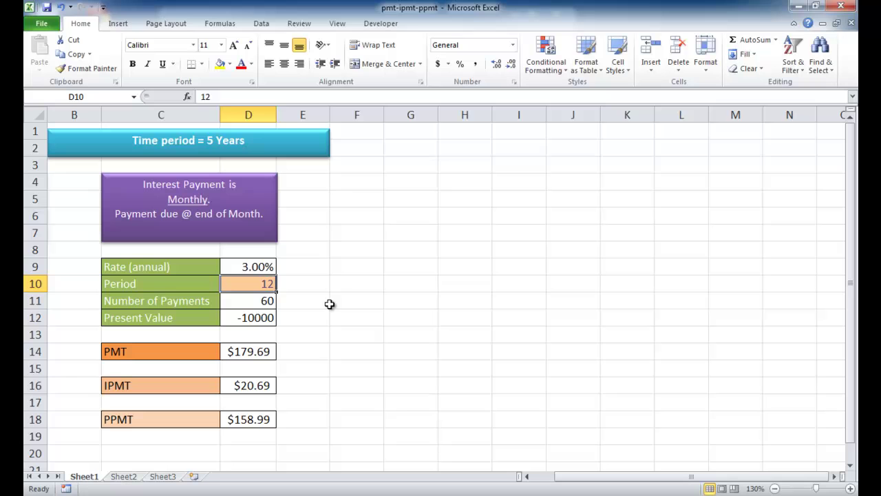
type("24")
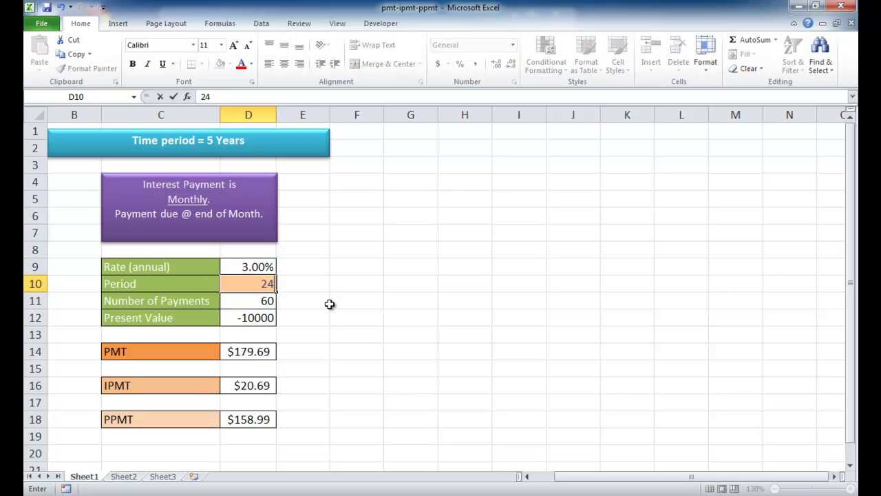
key("Return")
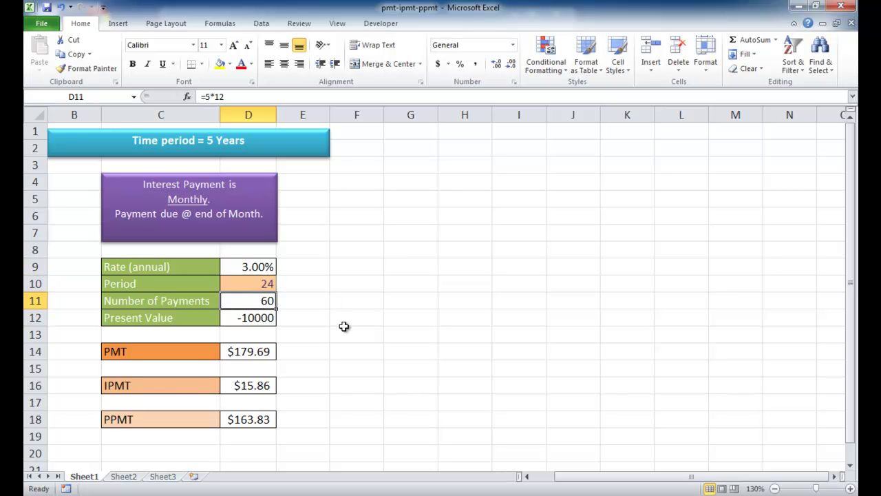
Check the recalculated interest and principal portions in D16 and D18 and their sum, and review the PMT, IPMT and PPMT labels
left_click(252, 386)
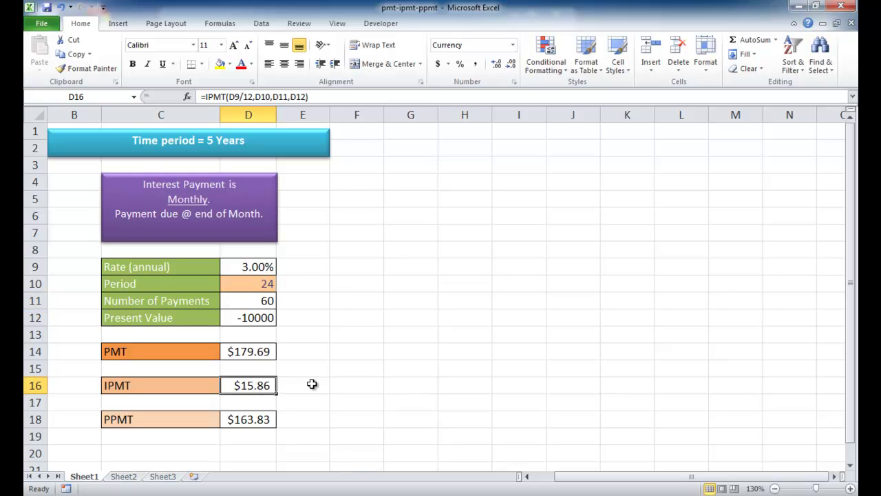
left_click(241, 420)
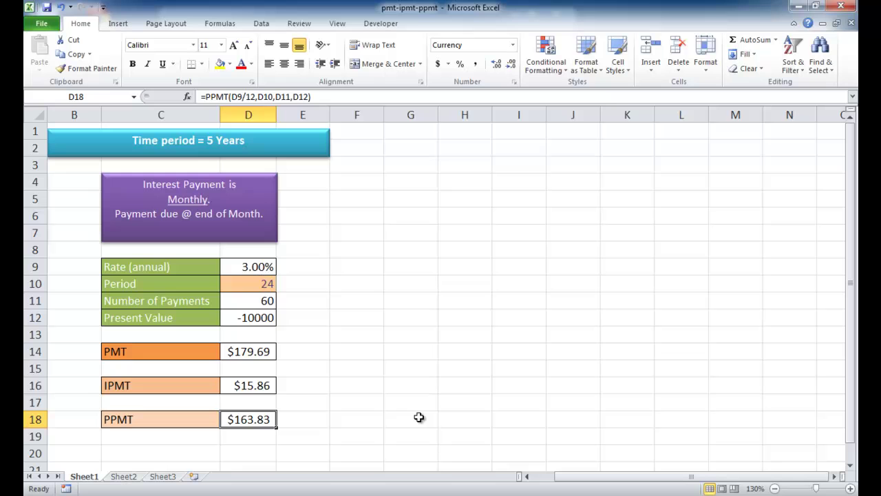
left_click_drag(257, 387, 255, 418)
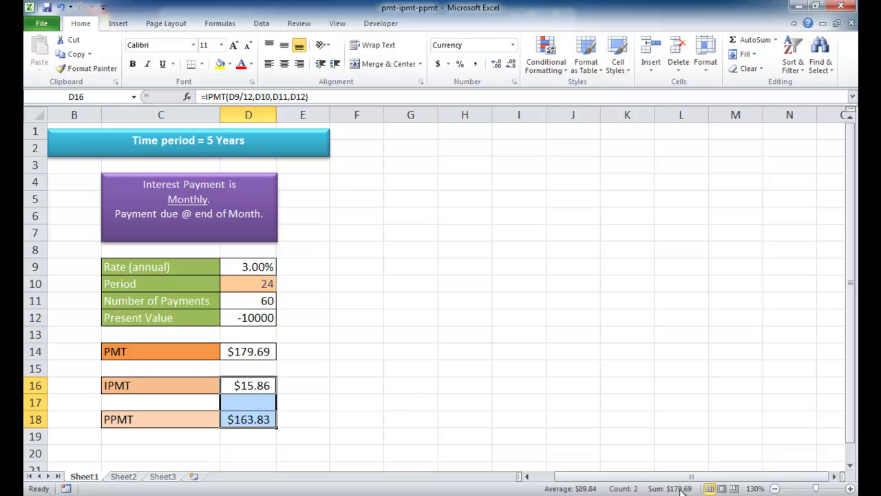
left_click(392, 313)
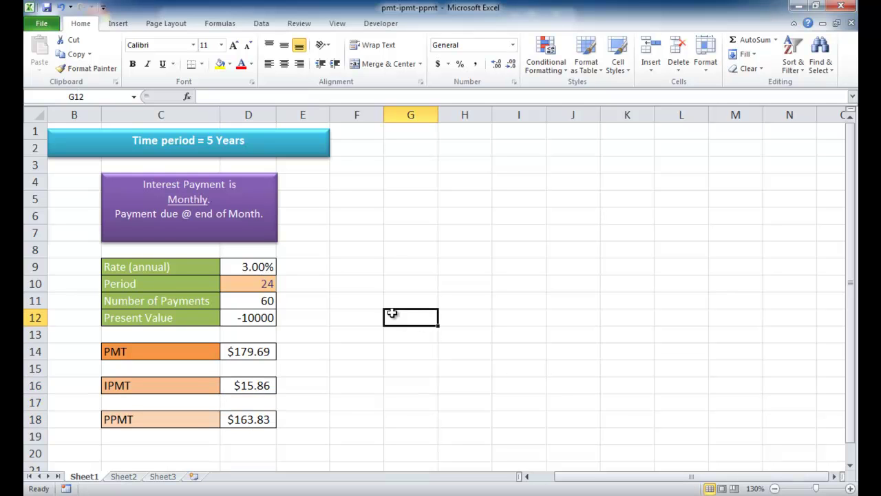
left_click(167, 349)
left_click(159, 382)
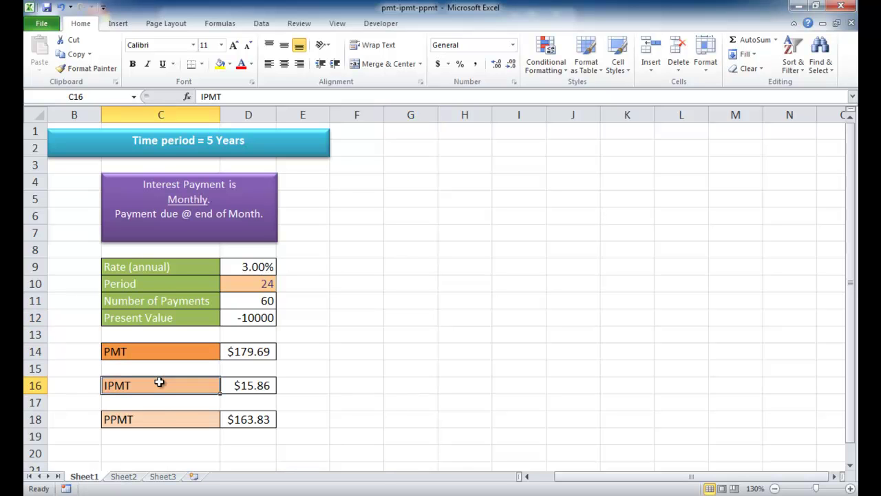
left_click(157, 422)
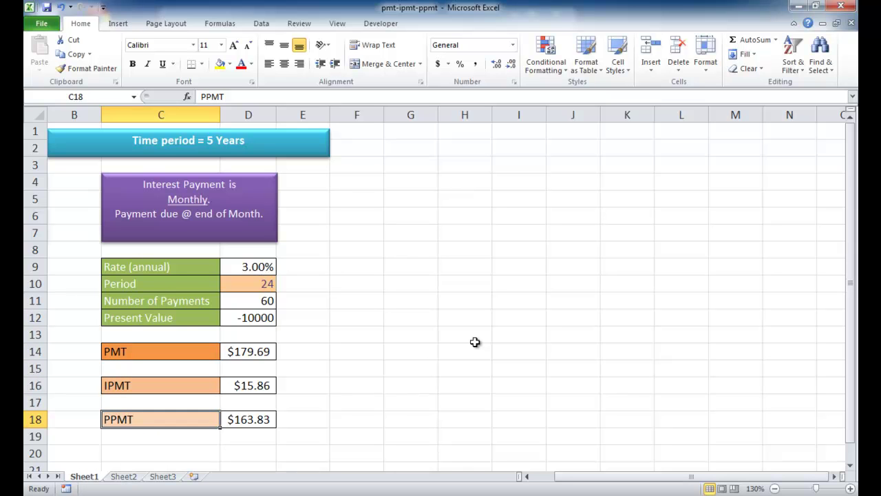